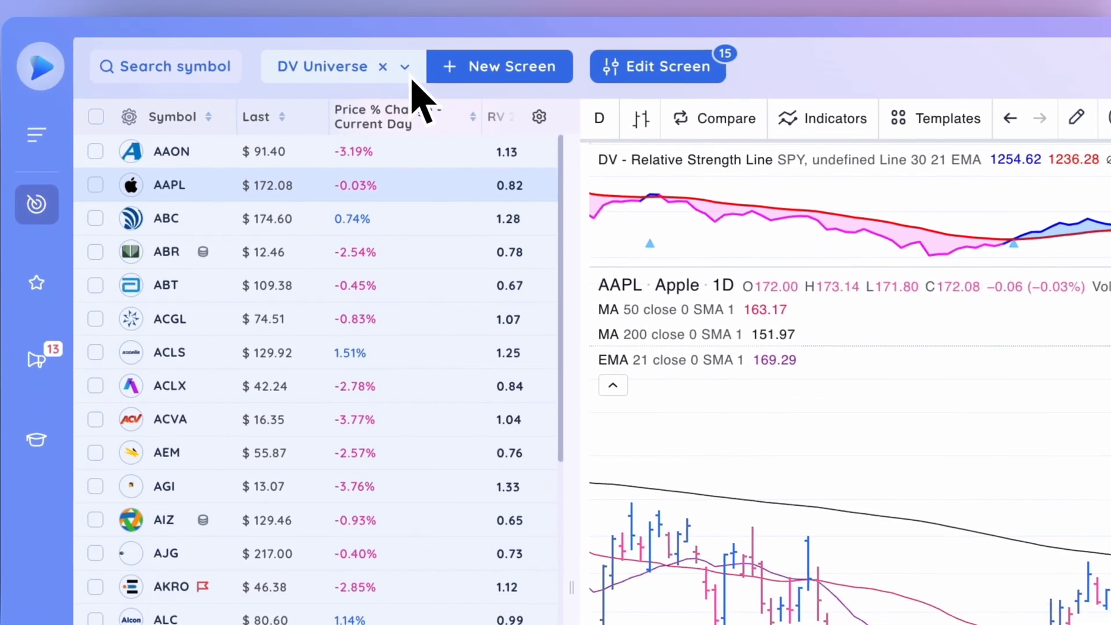
Step: Open Screener Presets from the DV Universe dropdown and scroll through the folders to Technical
left_click(414, 81)
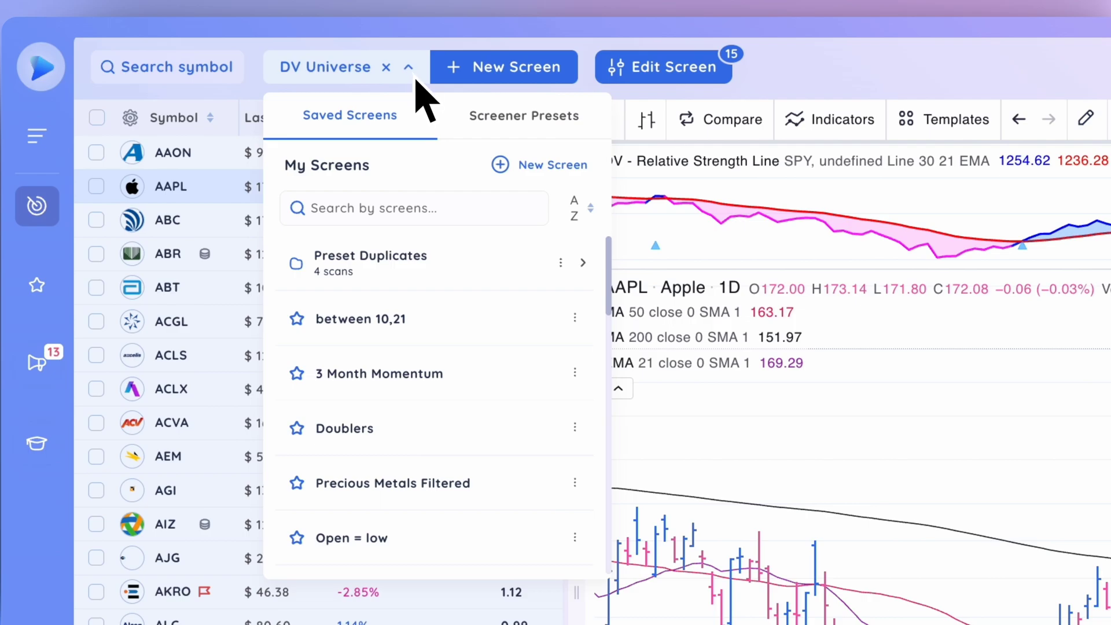
left_click(530, 134)
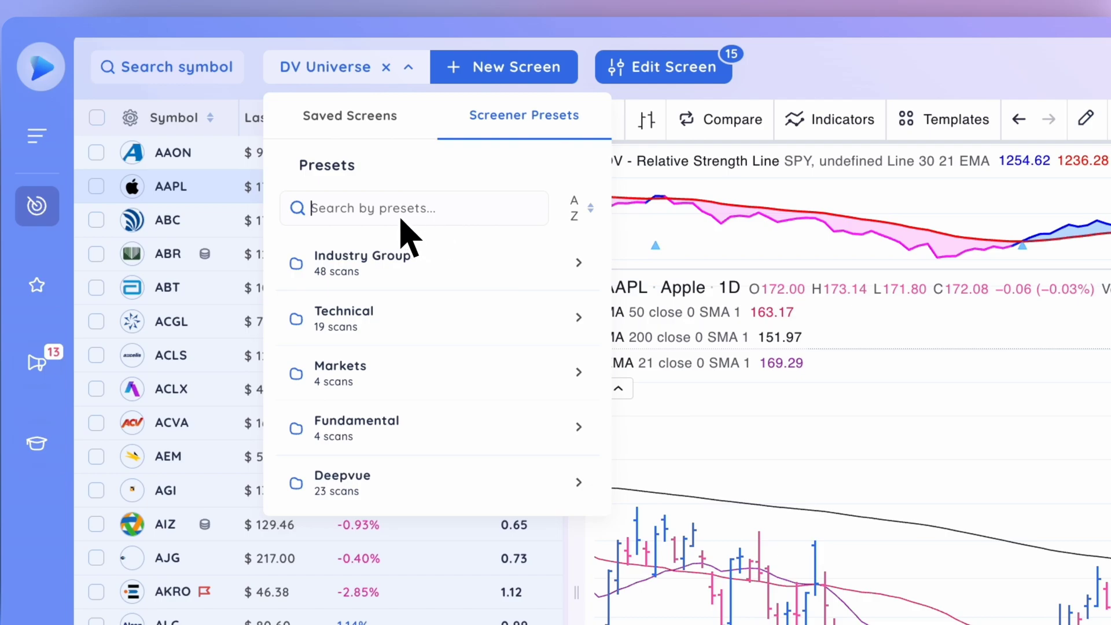
mouse_move(417, 243)
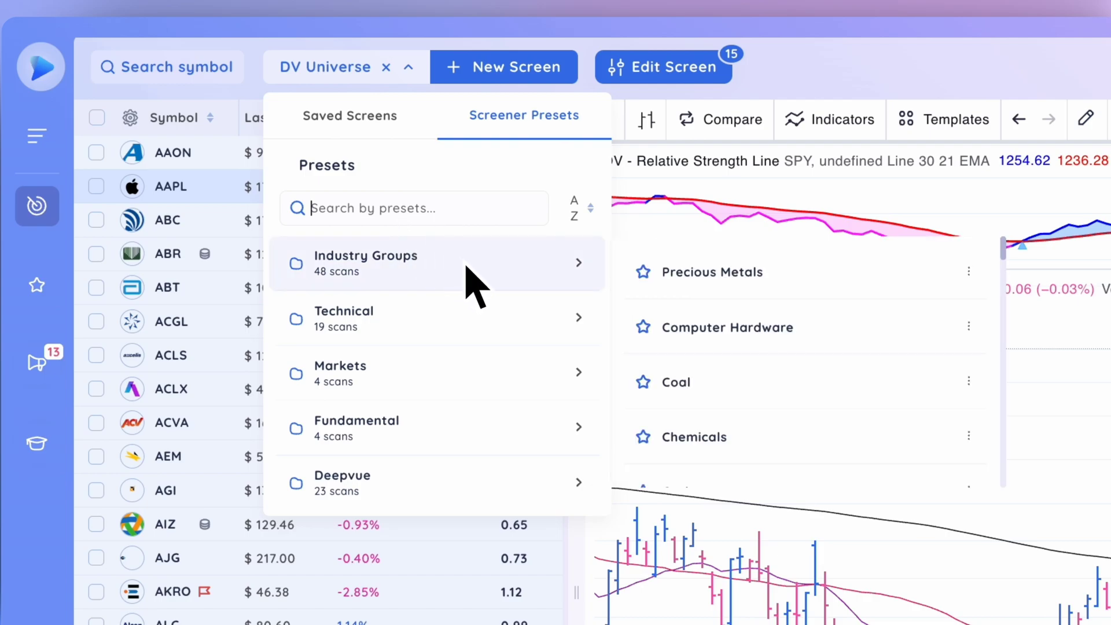
mouse_move(479, 347)
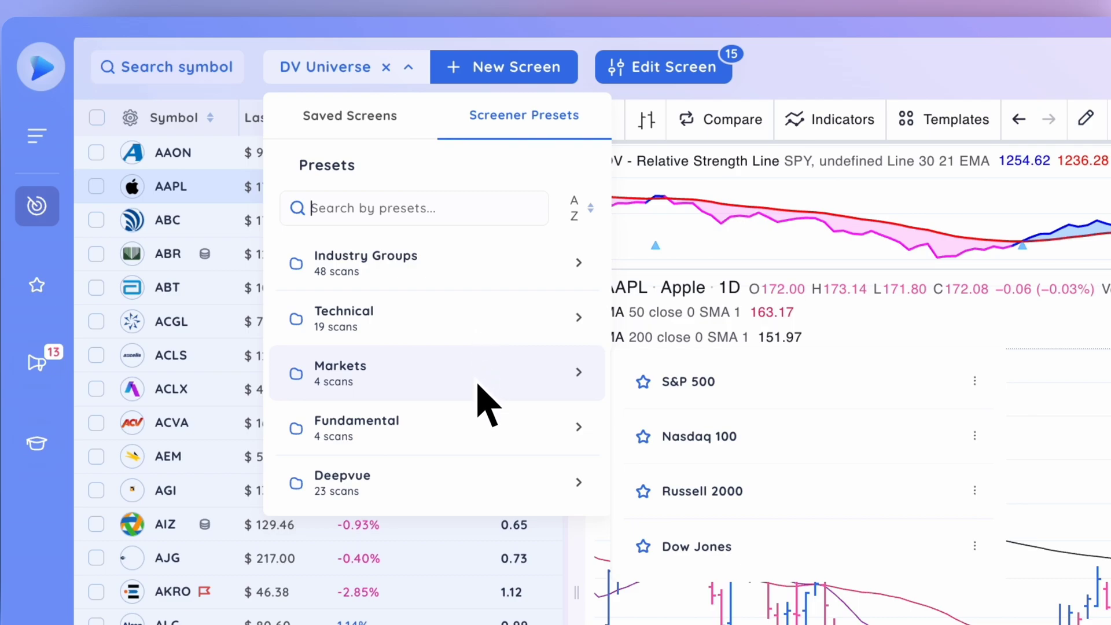
mouse_move(489, 486)
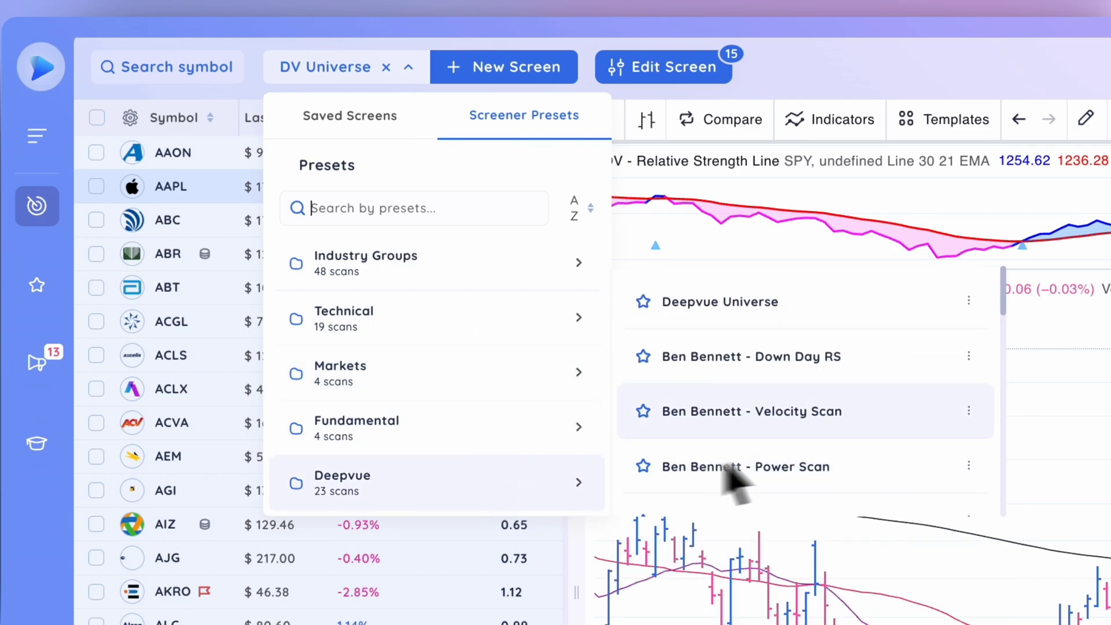
scroll(811, 454, "down", 6)
scroll(817, 463, "down", 4)
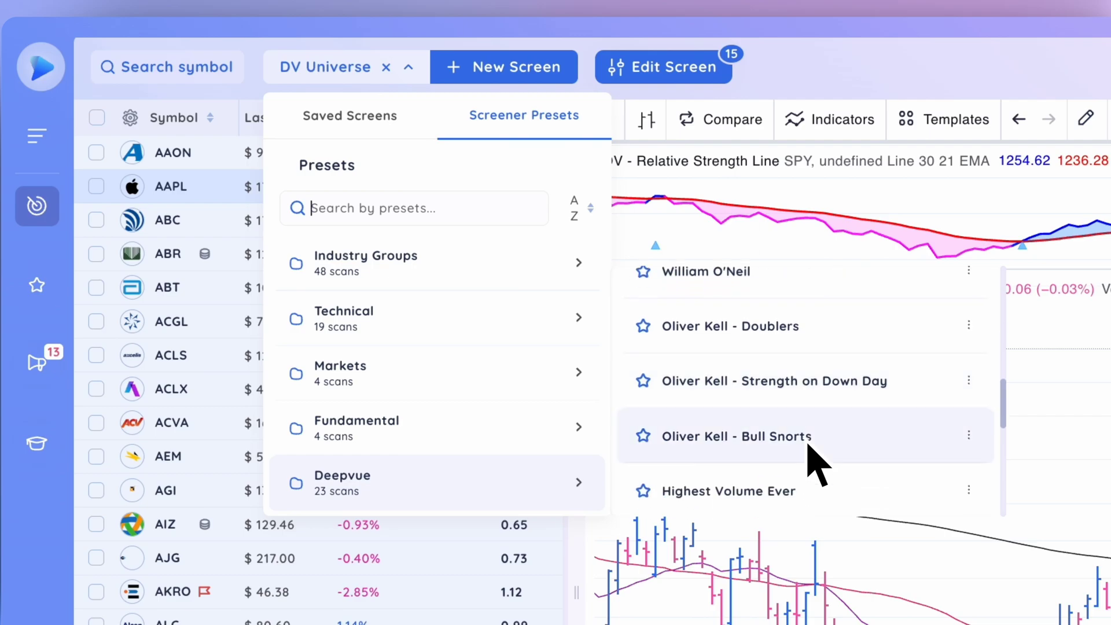
scroll(817, 463, "down", 3)
scroll(810, 449, "down", 1)
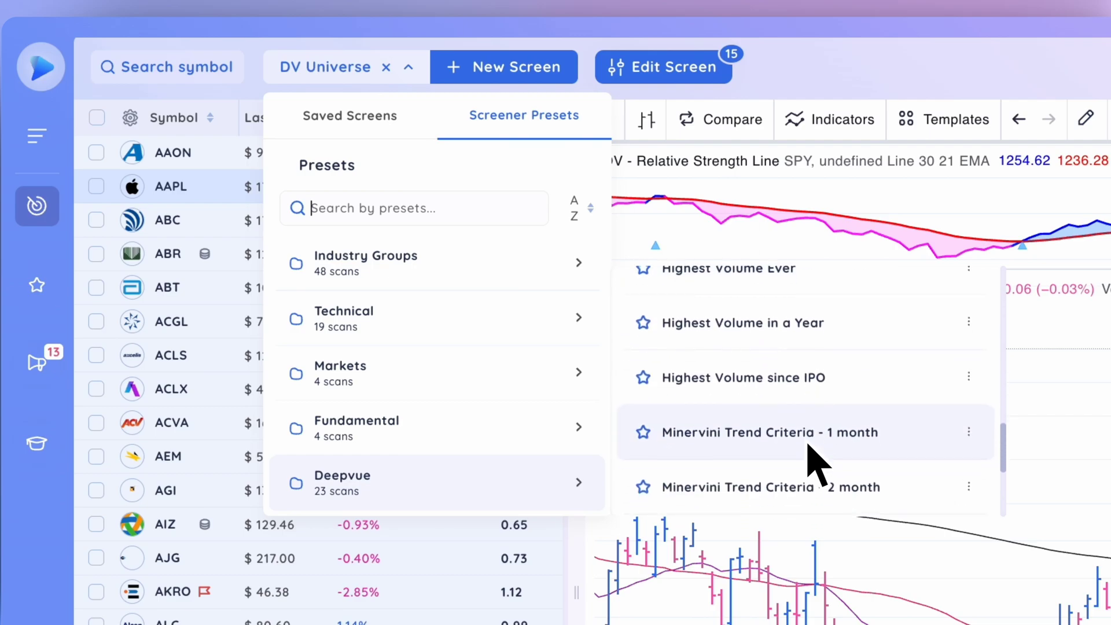
scroll(811, 448, "down", 1)
scroll(817, 463, "down", 3)
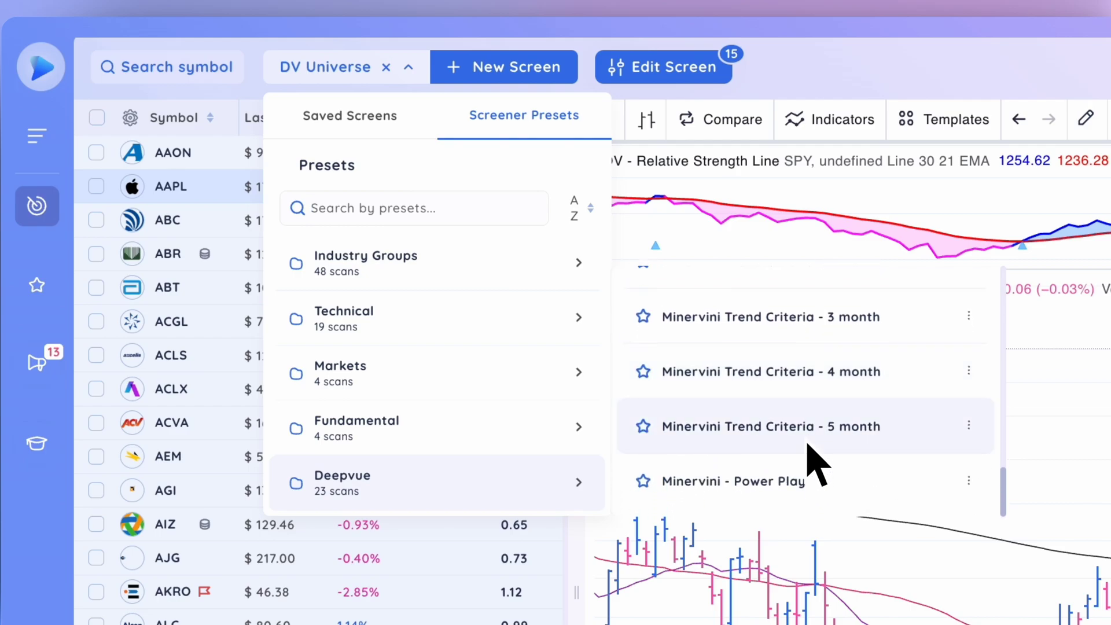
mouse_move(551, 340)
scroll(776, 421, "down", 2)
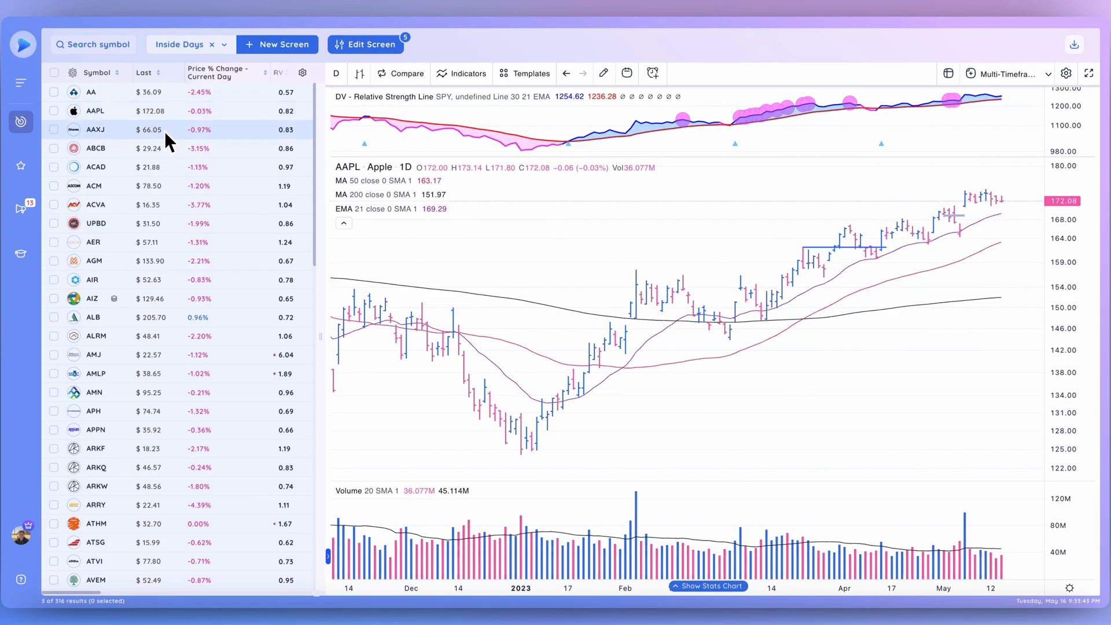
Step: Run Inside Days, then step through Ameris Bancorp, Acadia Pharmaceuticals and Aecom to ACV Auctions
left_click(165, 131)
left_click(186, 155)
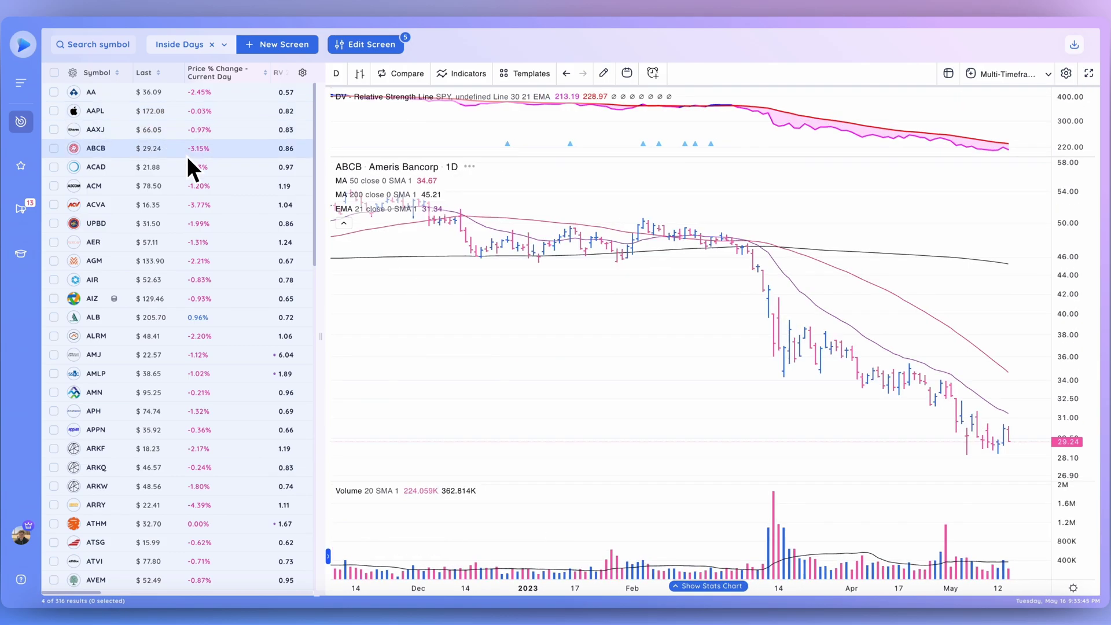
key("Down")
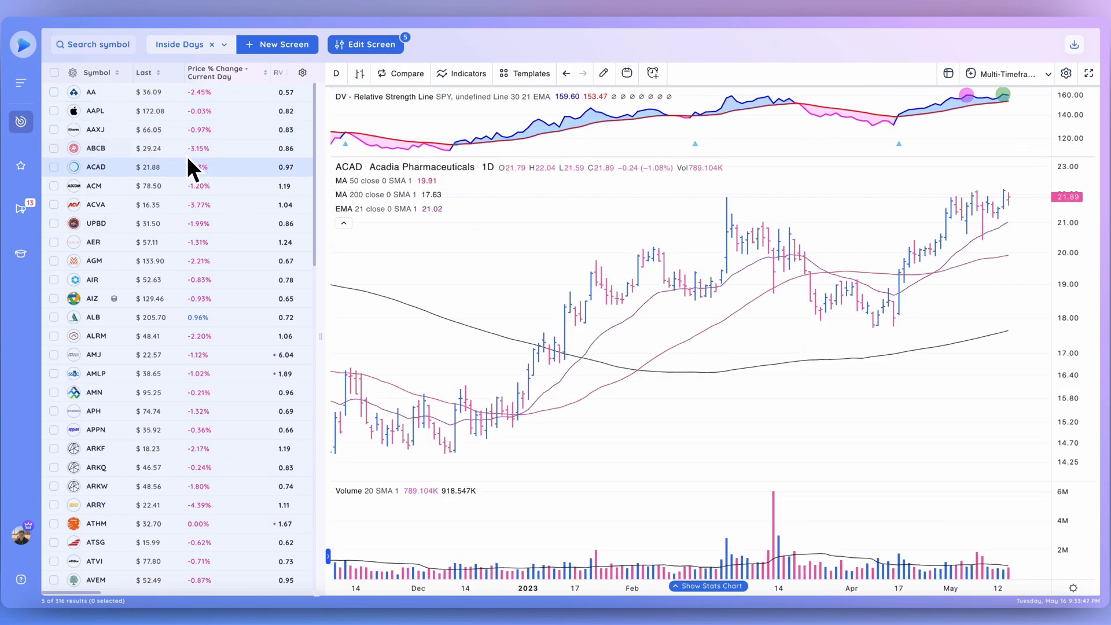
key("Down")
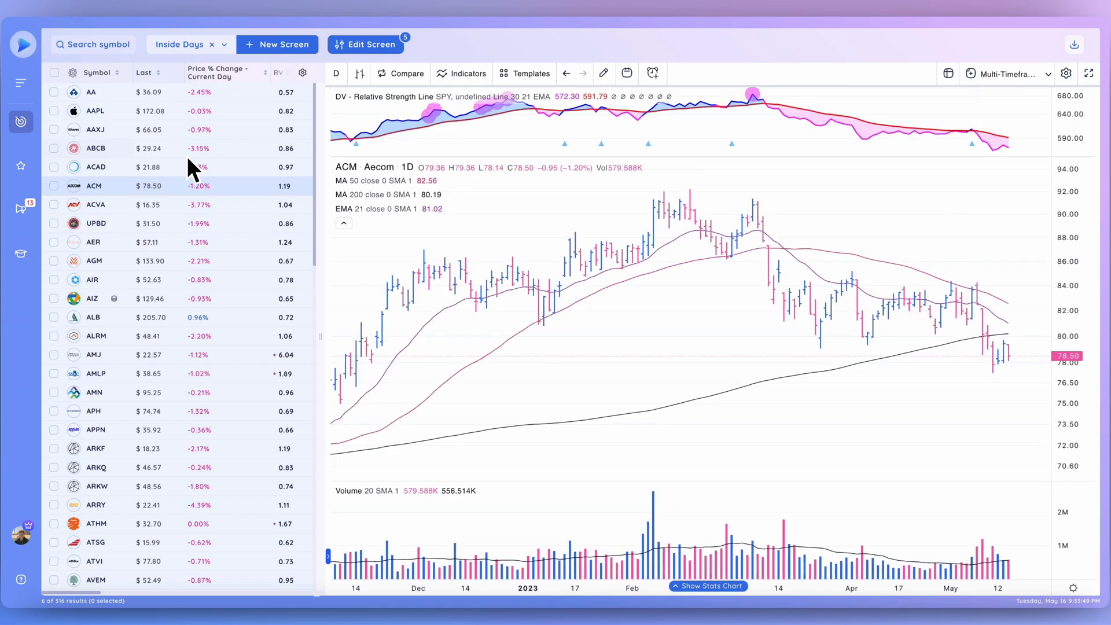
key("Down")
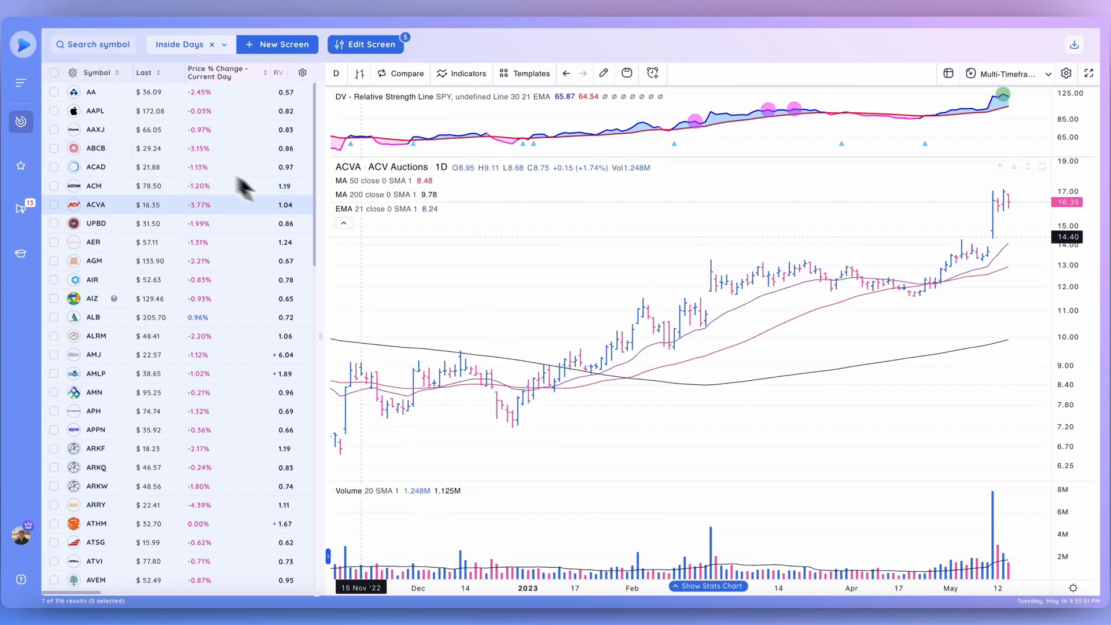
Step: Open Edit Screen to view the Inside Days filter criteria
left_click(376, 47)
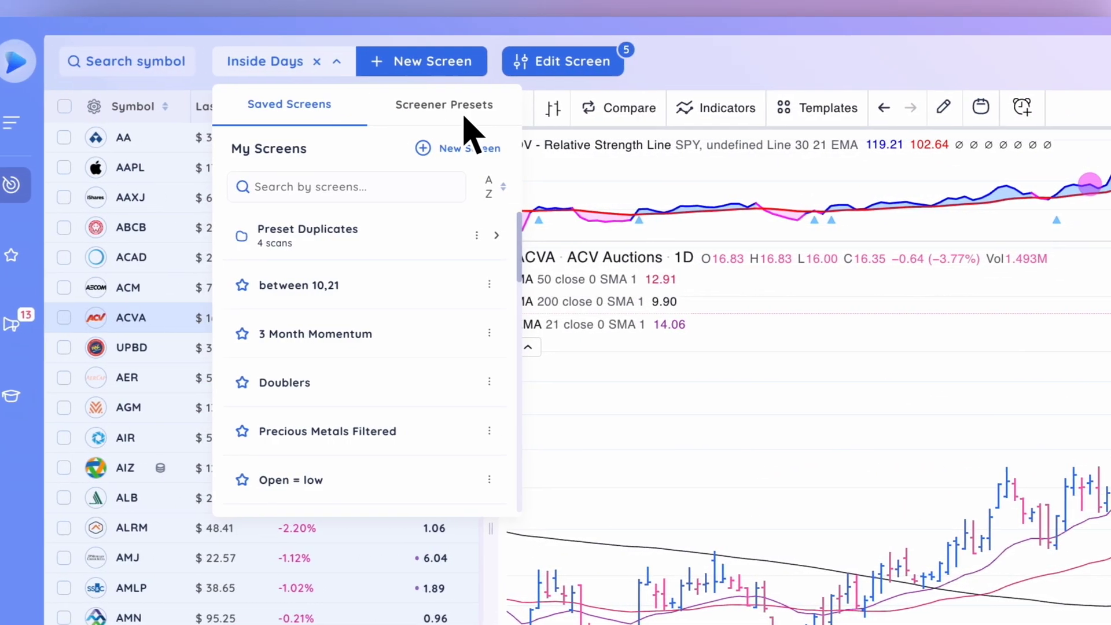
Step: Duplicate the Inside Days preset from the Technical presets folder
left_click(465, 120)
left_click(474, 290)
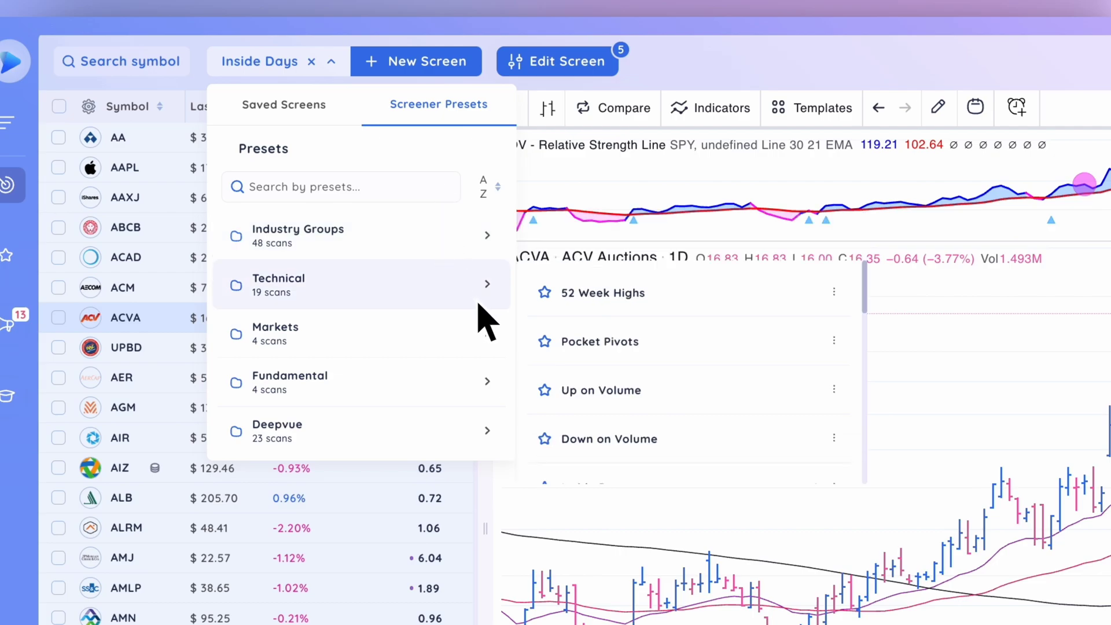
scroll(718, 420, "down", 2)
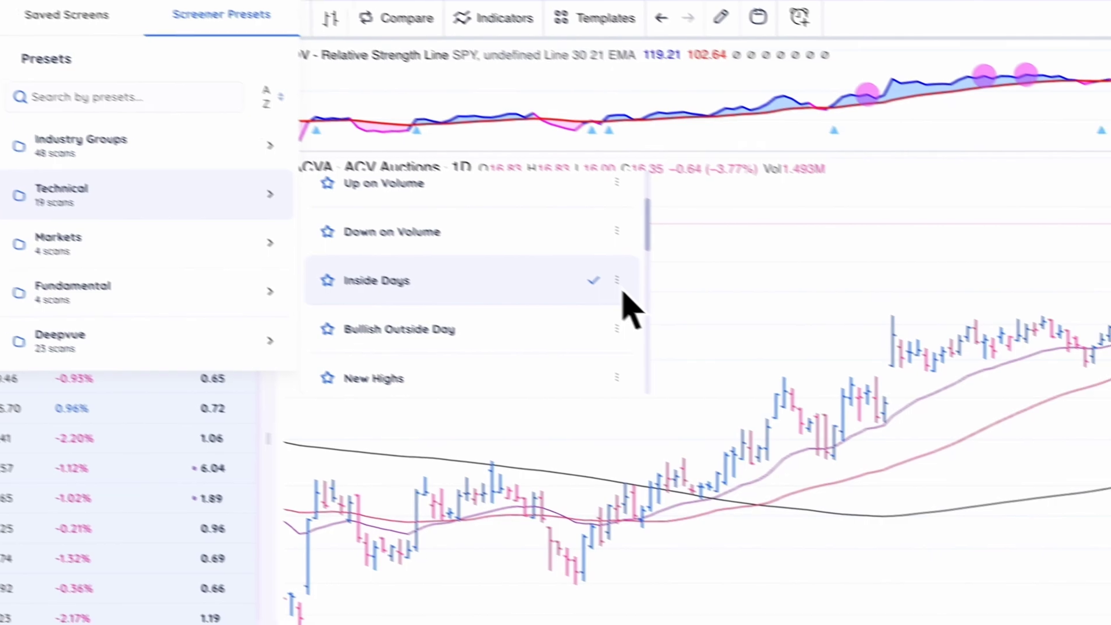
left_click(834, 370)
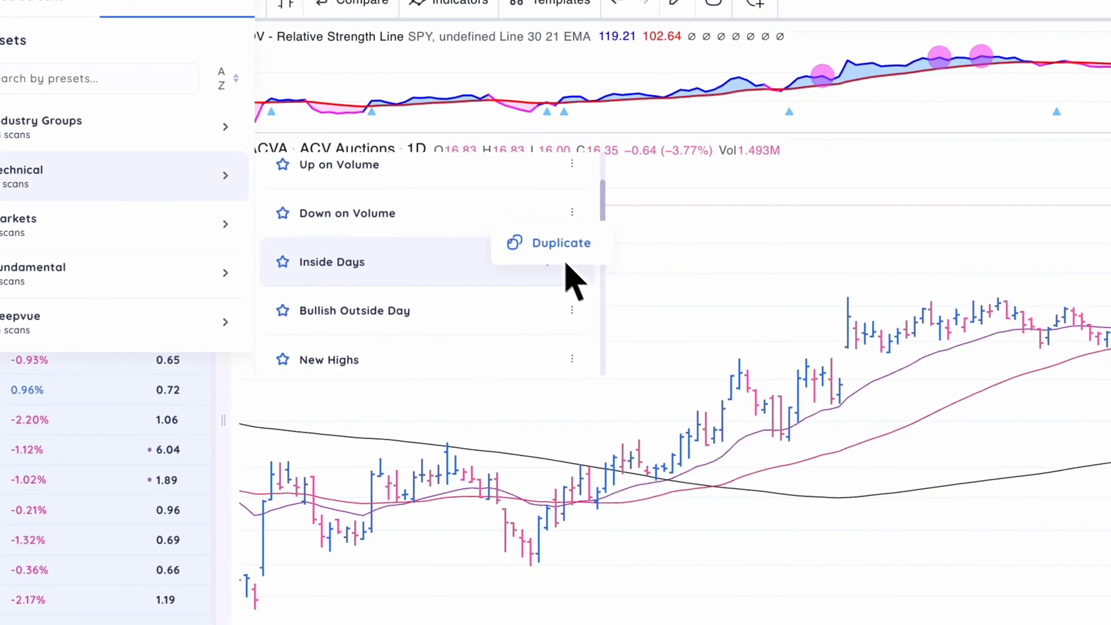
left_click(548, 253)
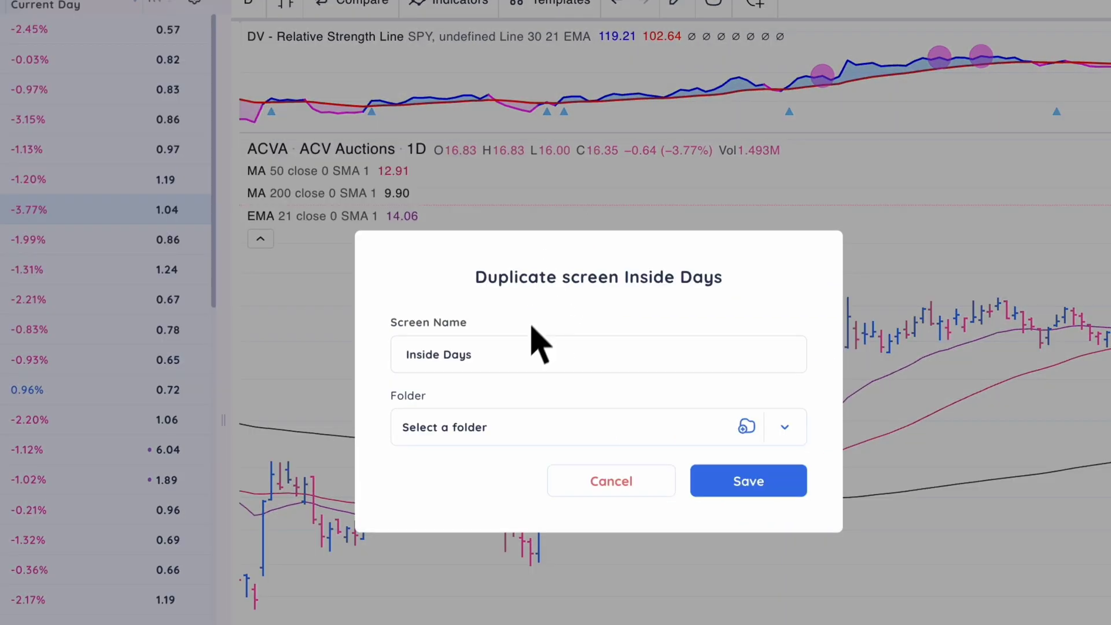
Step: Name the copy 'Inside Days duplicate', put it in Preset Duplicates, and save
left_click(516, 366)
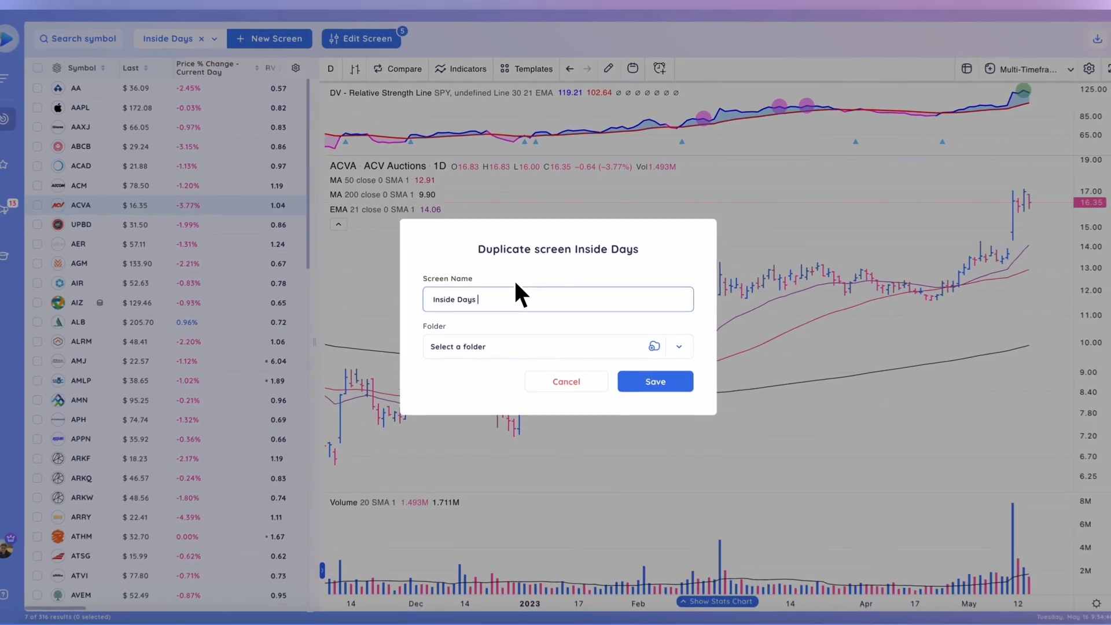
type("duplicat")
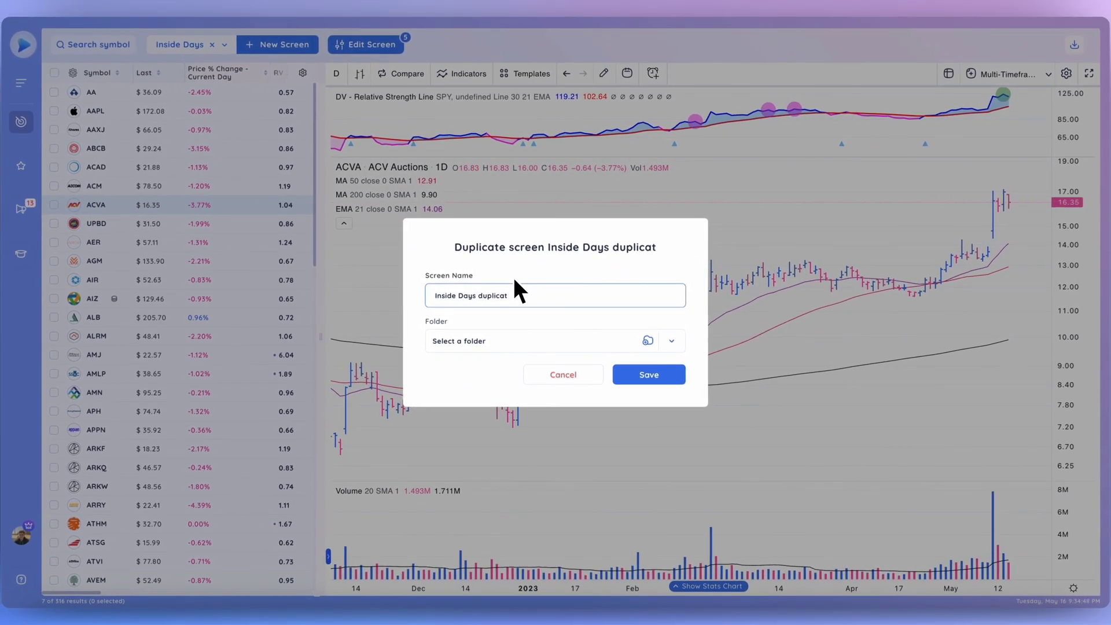
type("e")
left_click(674, 344)
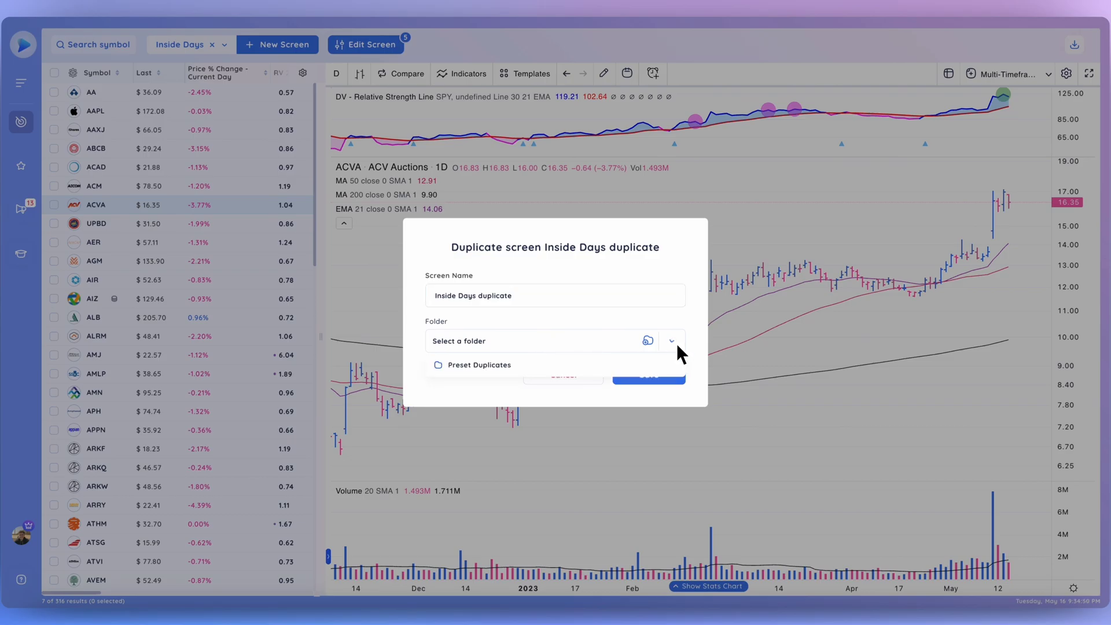
left_click(502, 368)
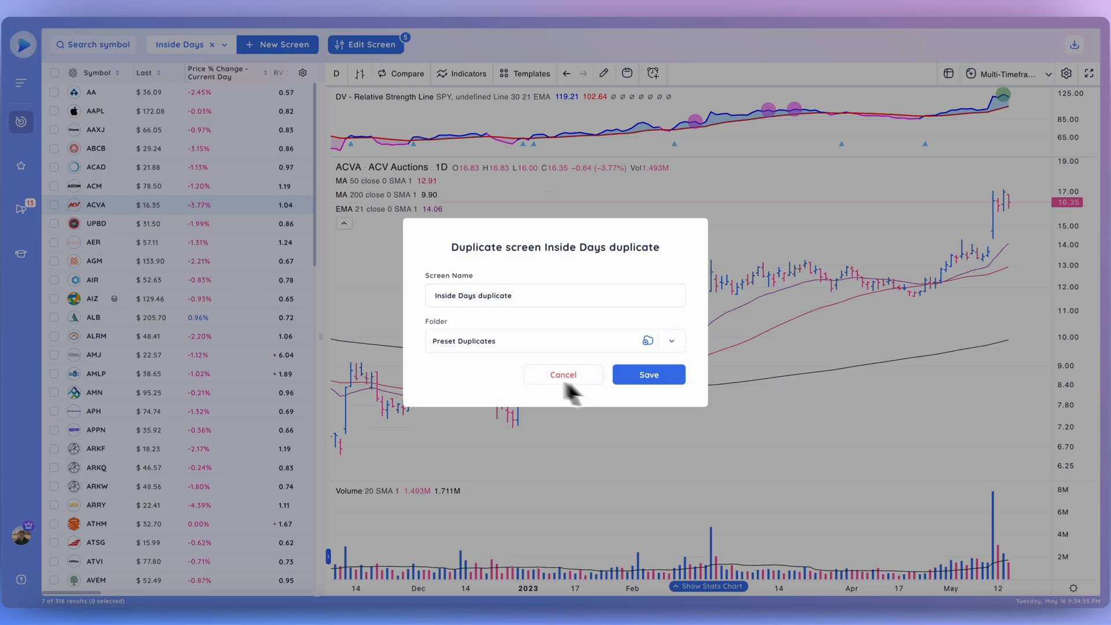
left_click(650, 377)
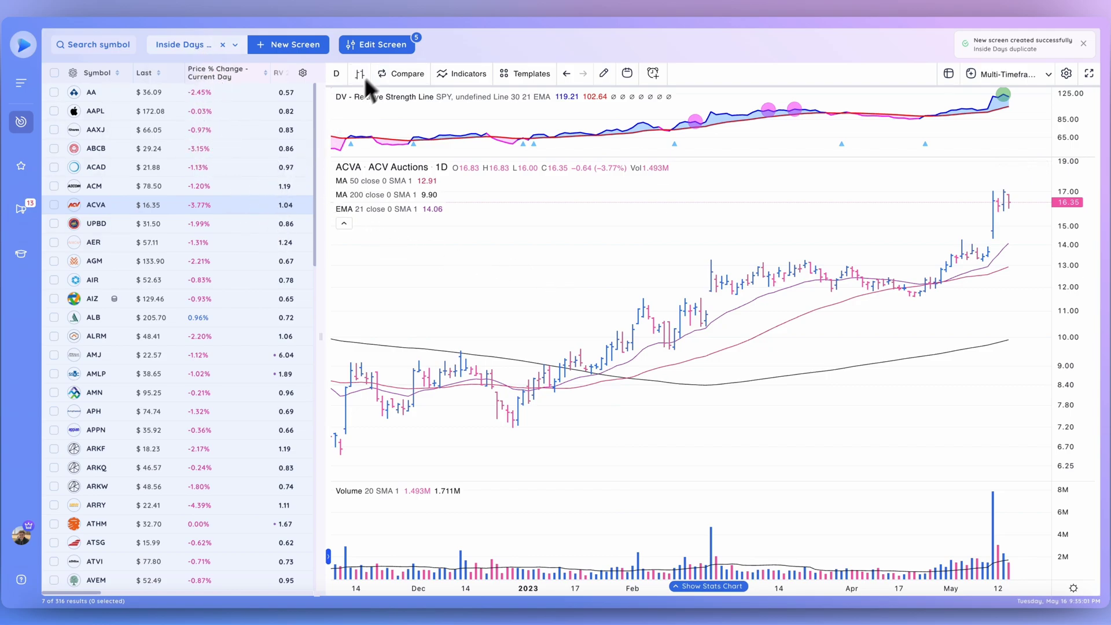
Step: Add a Price & Volume filter: Price vs SMA, 50 days, greater than 0%
left_click(379, 45)
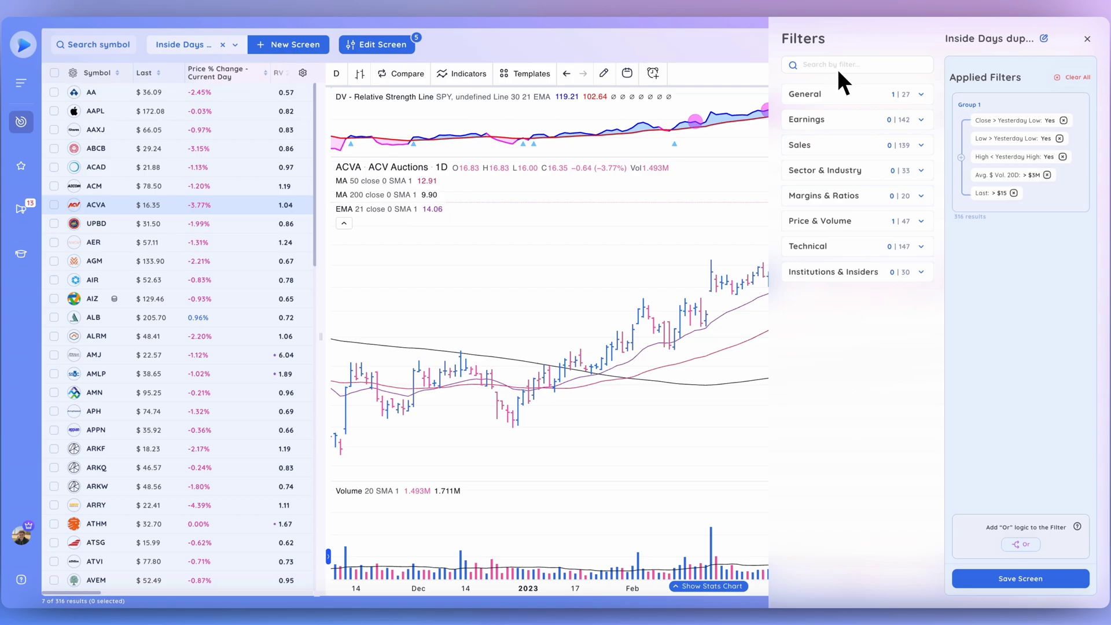
left_click(922, 221)
scroll(859, 425, "down", 5)
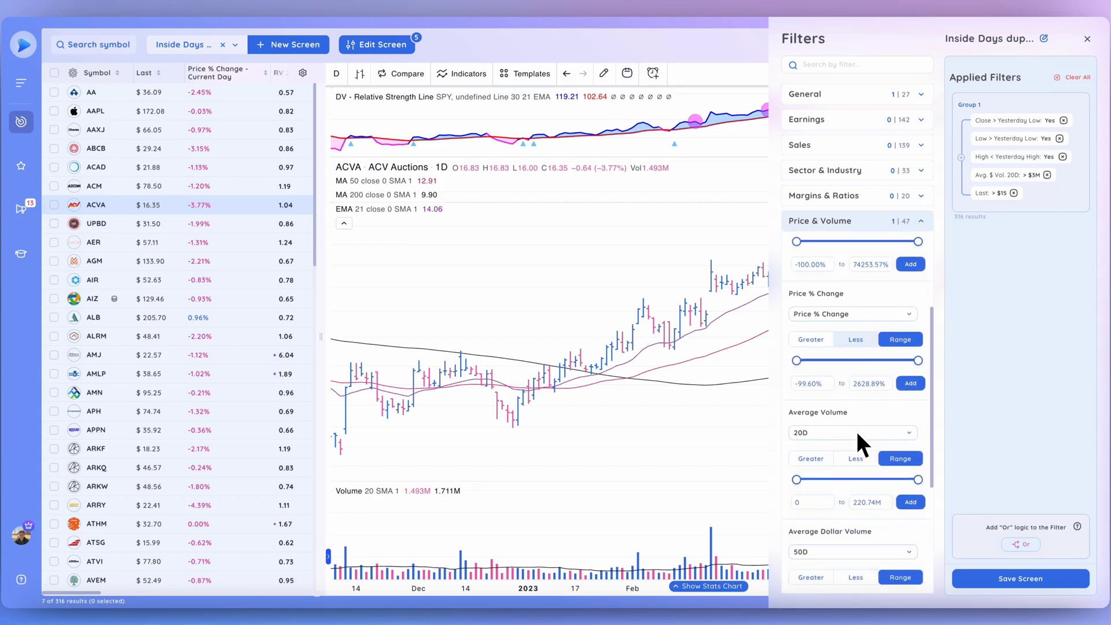
scroll(856, 432, "down", 10)
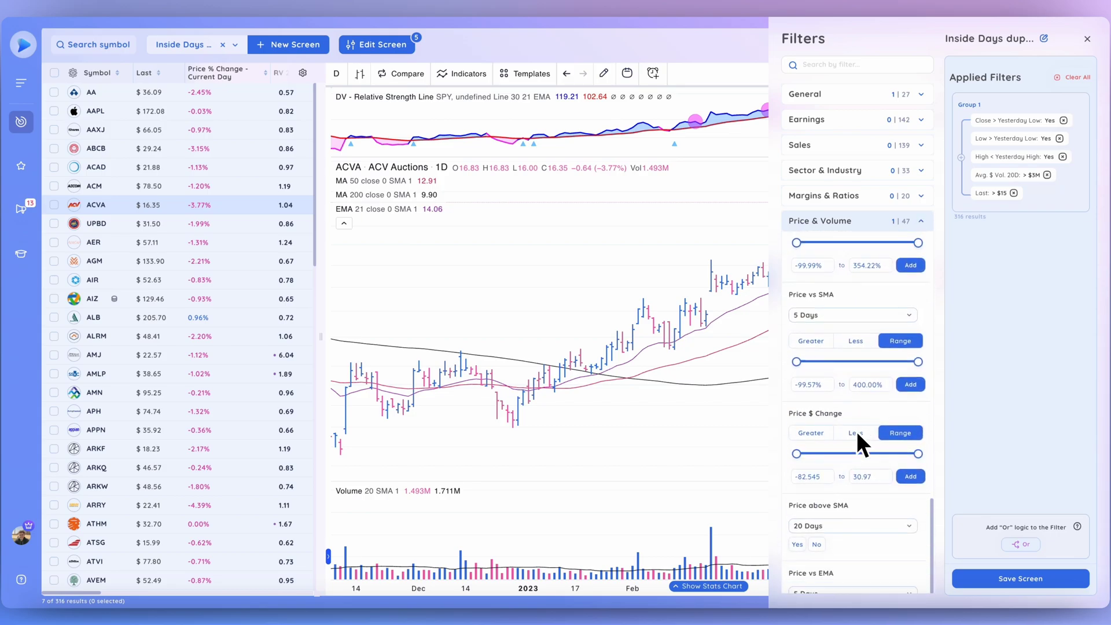
left_click(851, 316)
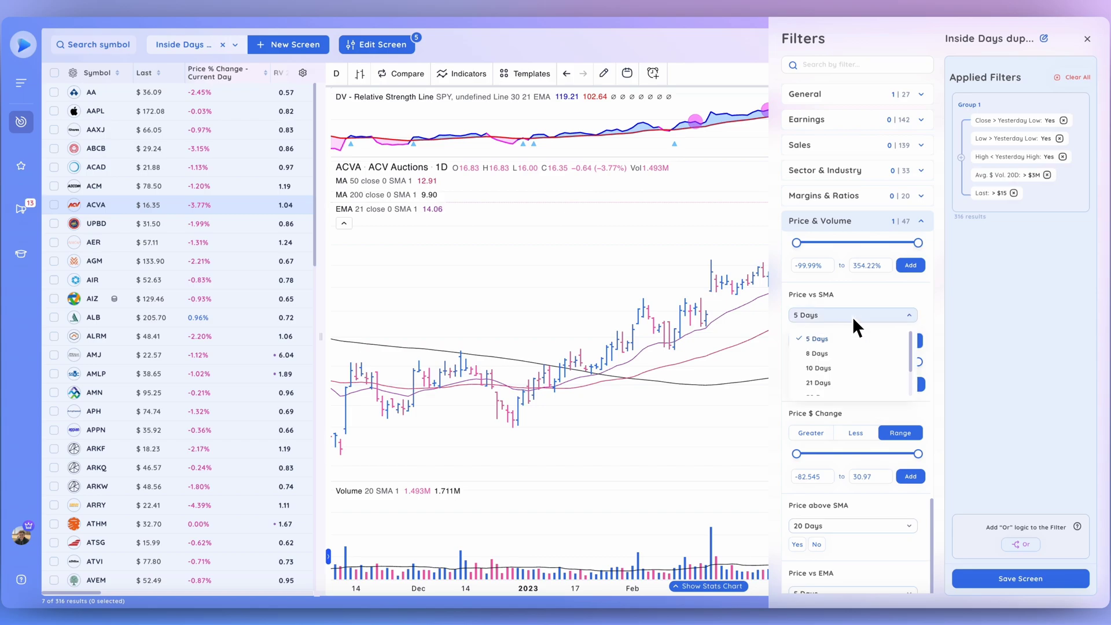
scroll(845, 365, "down", 2)
left_click(841, 368)
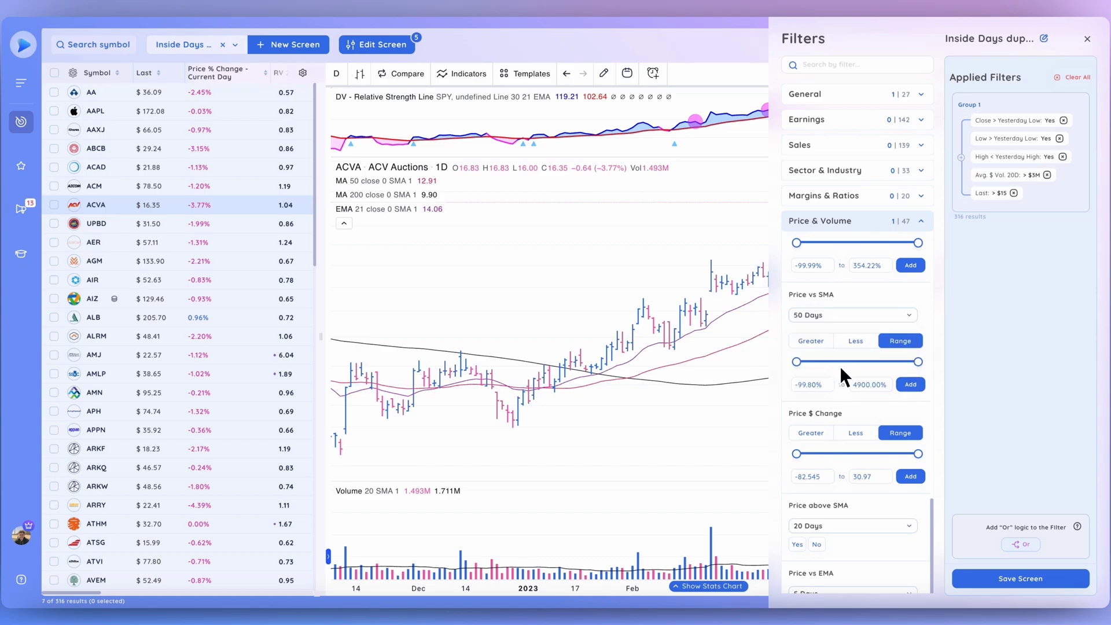
left_click(819, 342)
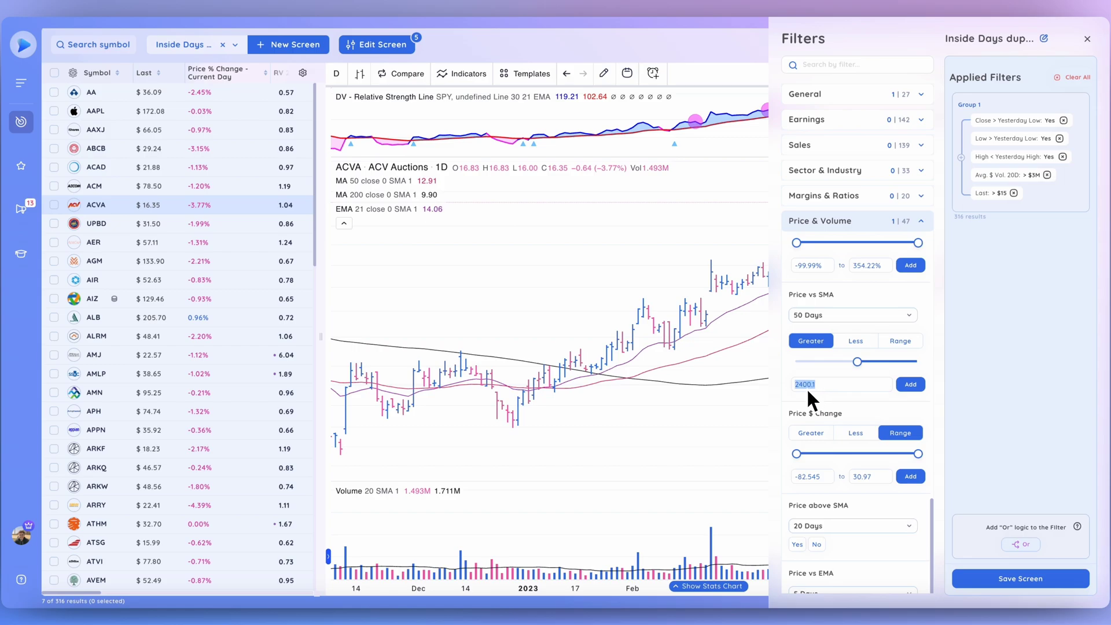
left_click(908, 384)
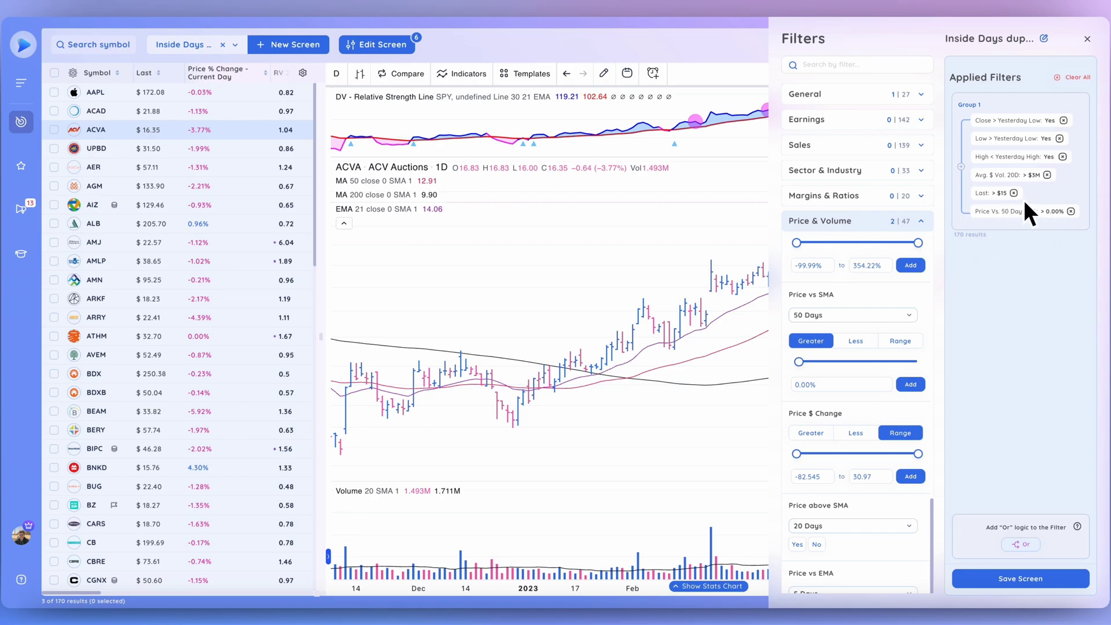
Step: Save the screen, then step through the 170 results from UPBD down to AMLP
left_click(1020, 579)
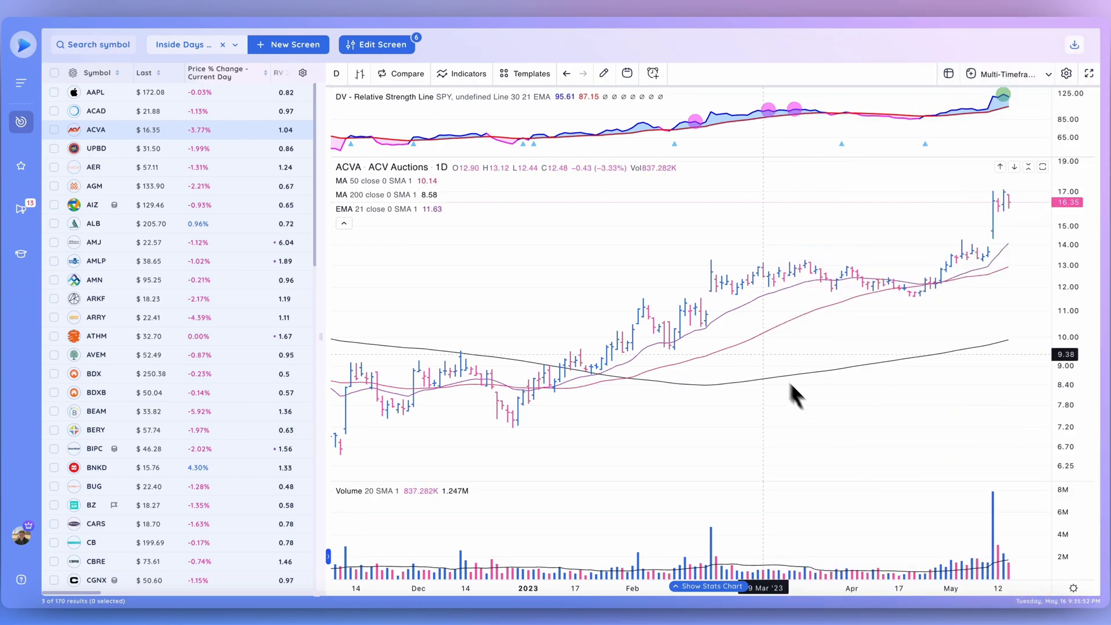
left_click(162, 148)
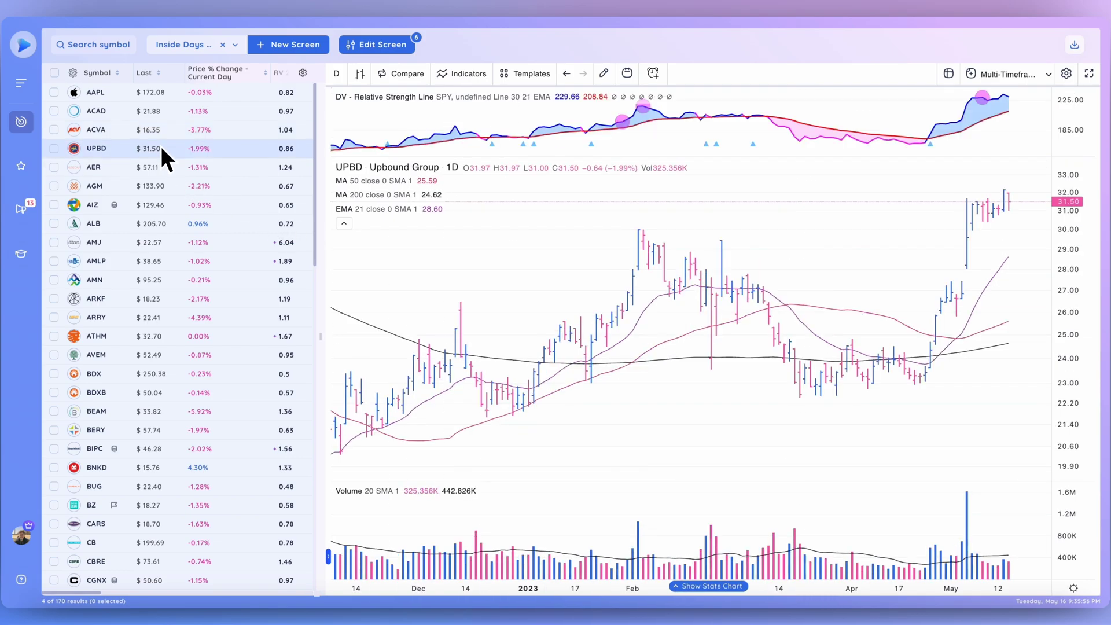
key("Down")
key("Down")
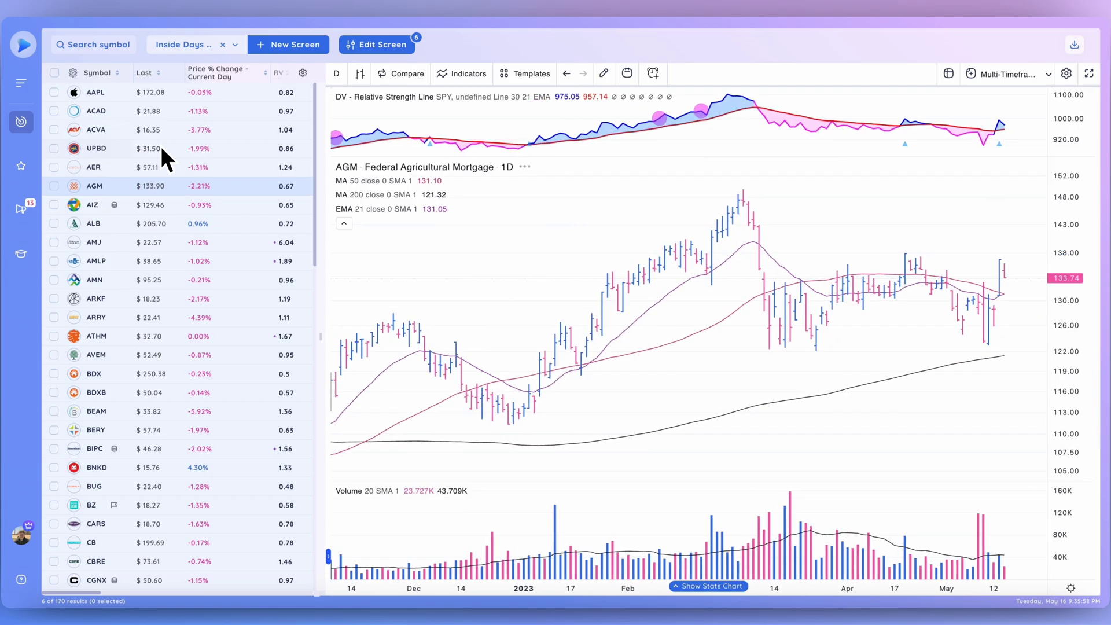
key("Down")
key("Down")
key("Down")
key("Down")
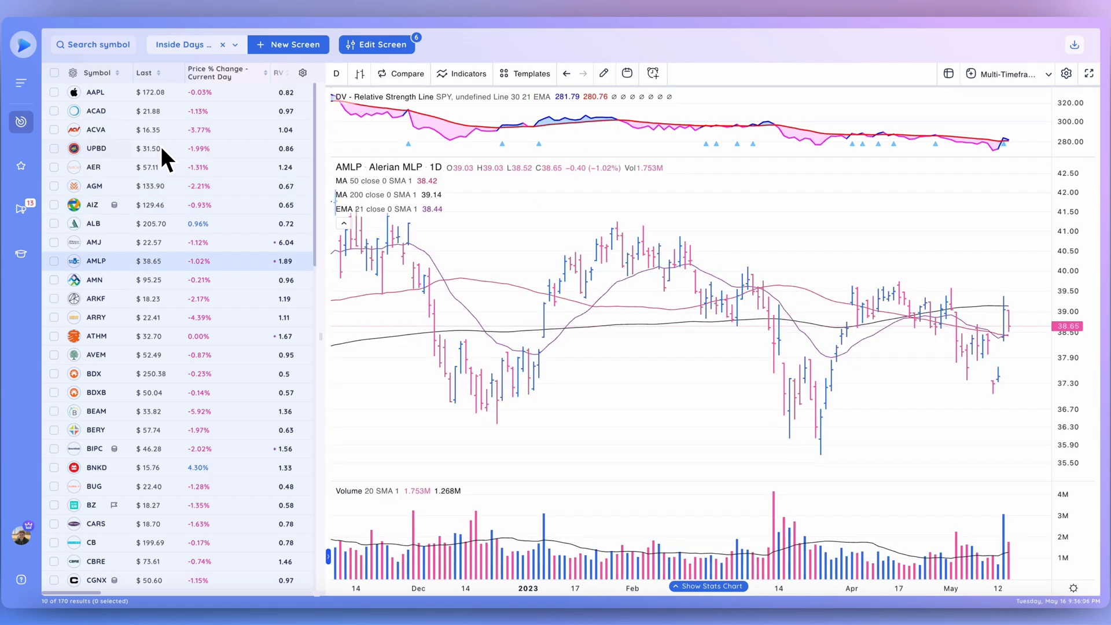